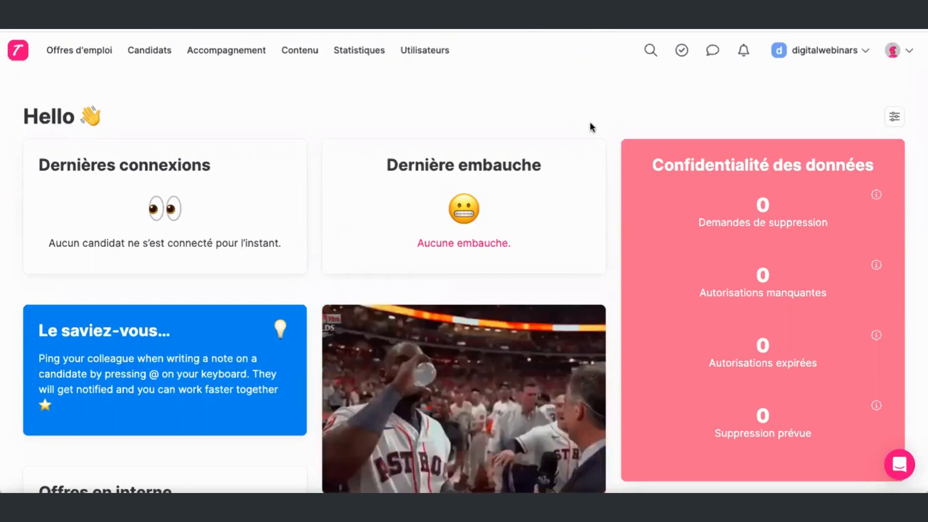
Open the company's Fonctionnalités complémentaires page to view the available add-on features, including Déclencheurs.
click(818, 52)
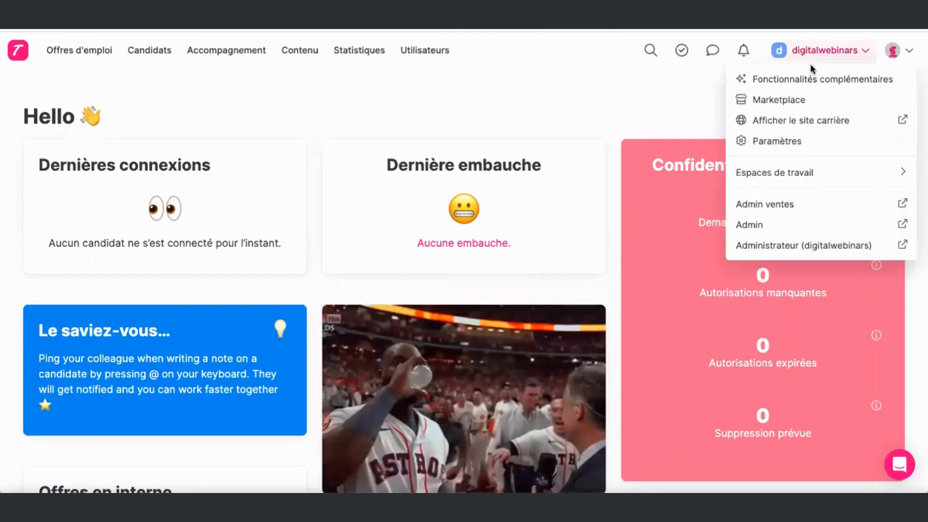
click(804, 85)
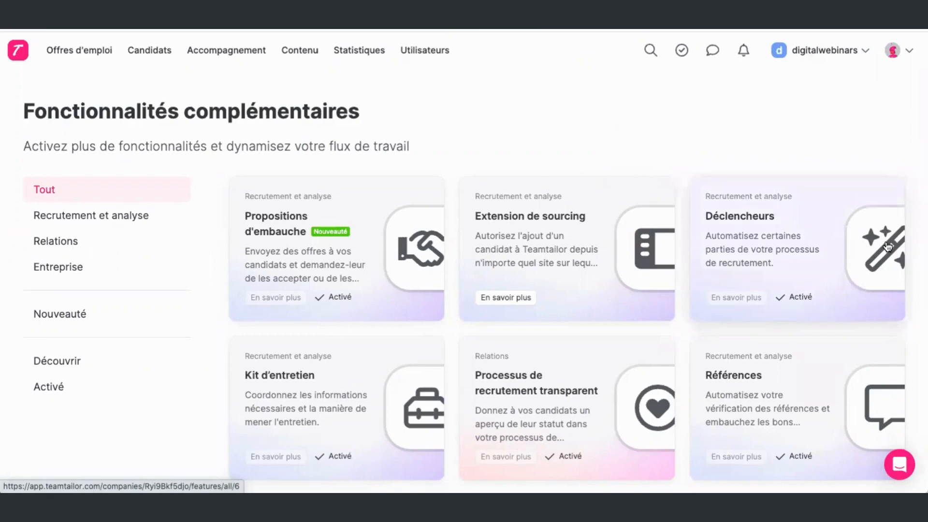
Open the Social Media Manager job offer and display the triggers of its recruitment stages.
click(82, 52)
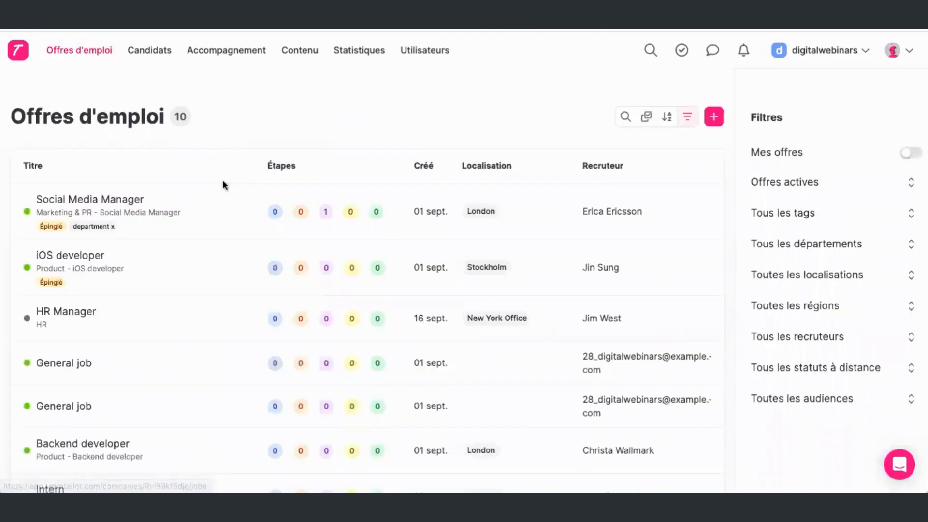
click(227, 203)
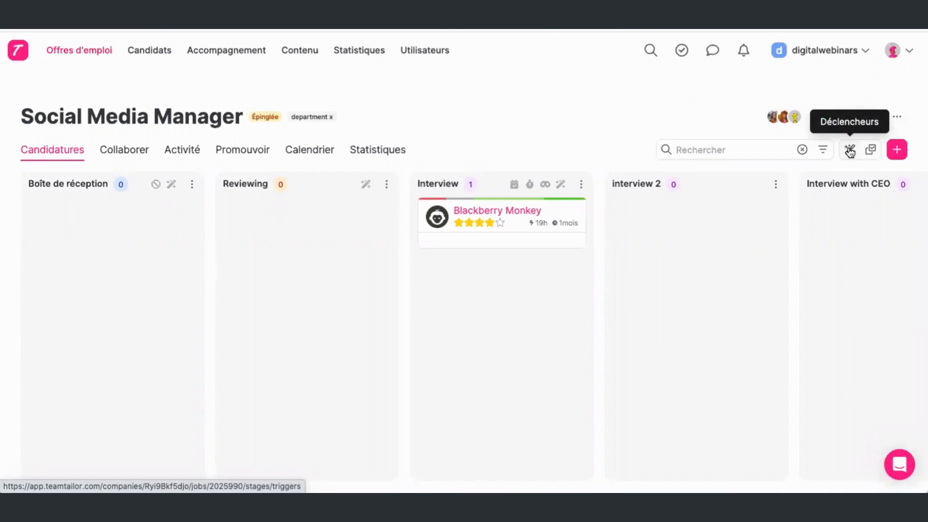
click(850, 151)
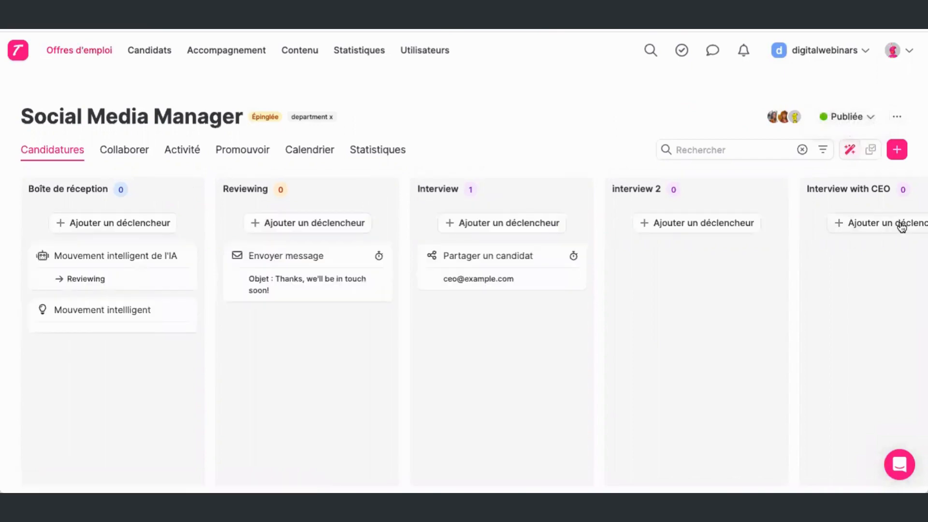
scroll(901, 224, right, 10)
scroll(901, 227, left, 10)
Examine the email options of a new Envoyer message trigger for the Interview with CEO stage, and close it without adding it.
click(694, 229)
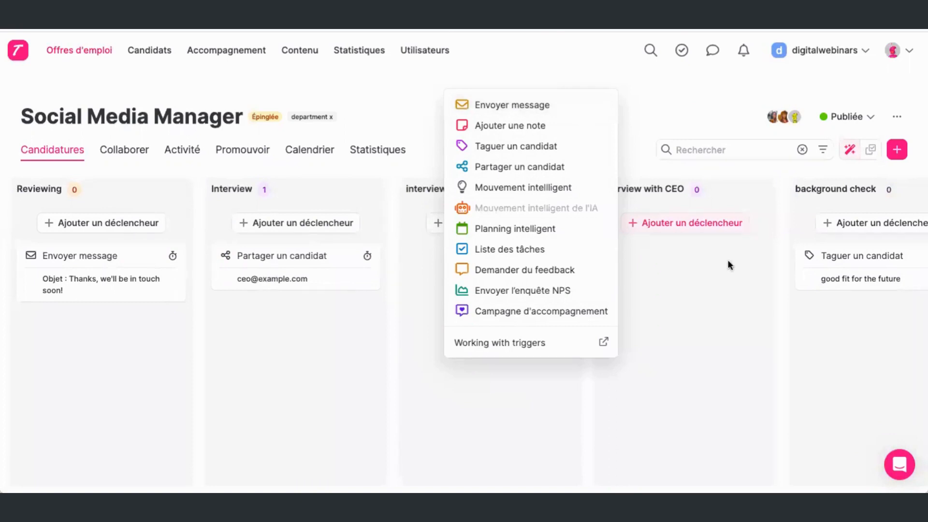
click(529, 110)
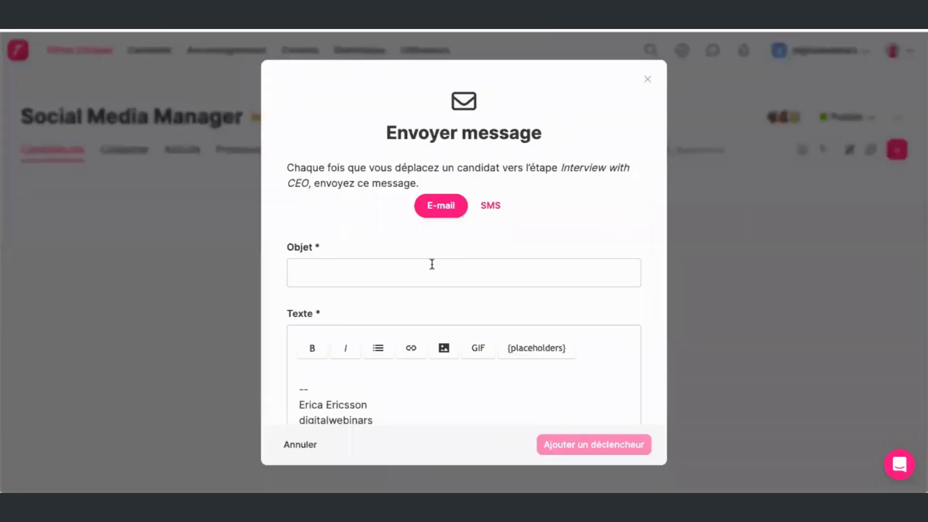
scroll(349, 246, down, 1)
scroll(379, 241, down, 2)
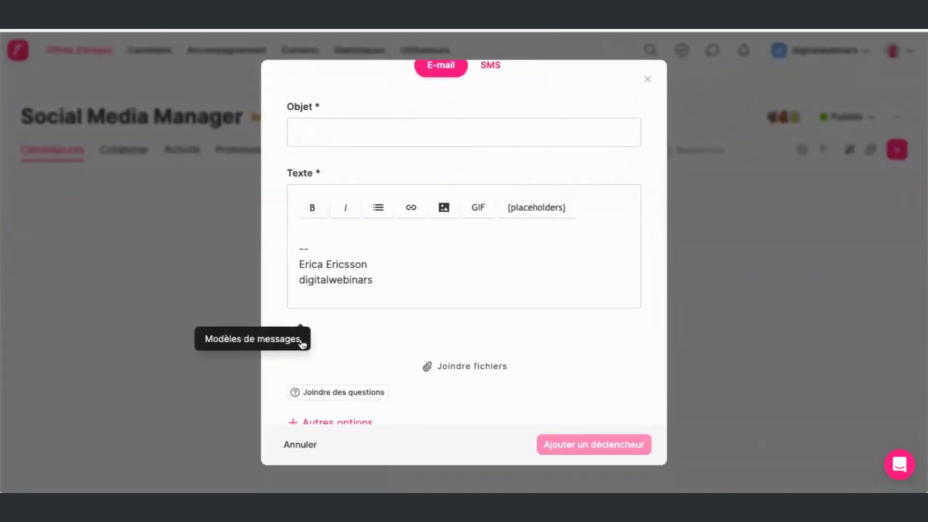
scroll(418, 340, down, 1)
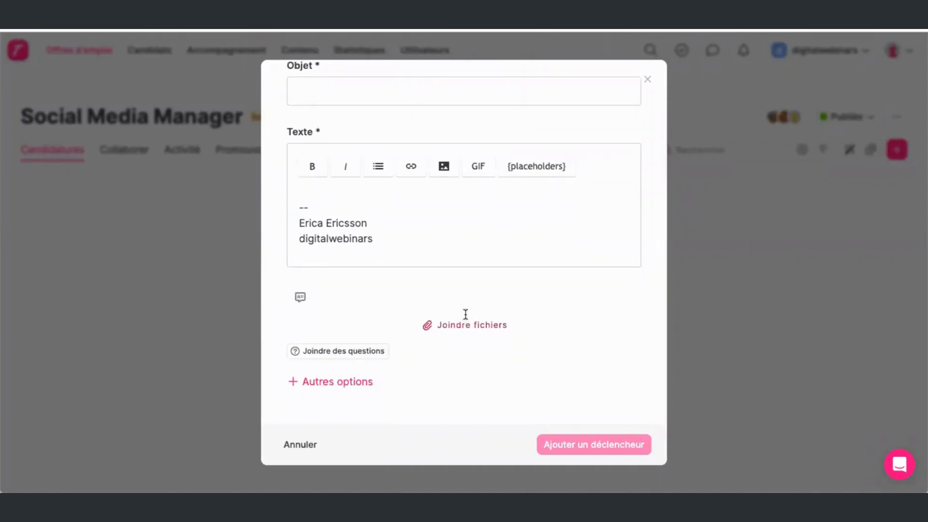
scroll(465, 314, up, 4)
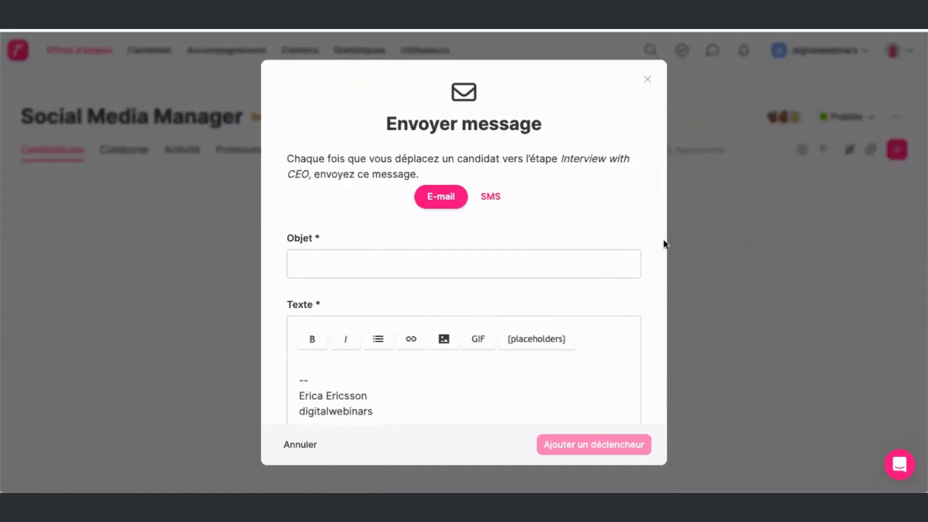
click(646, 80)
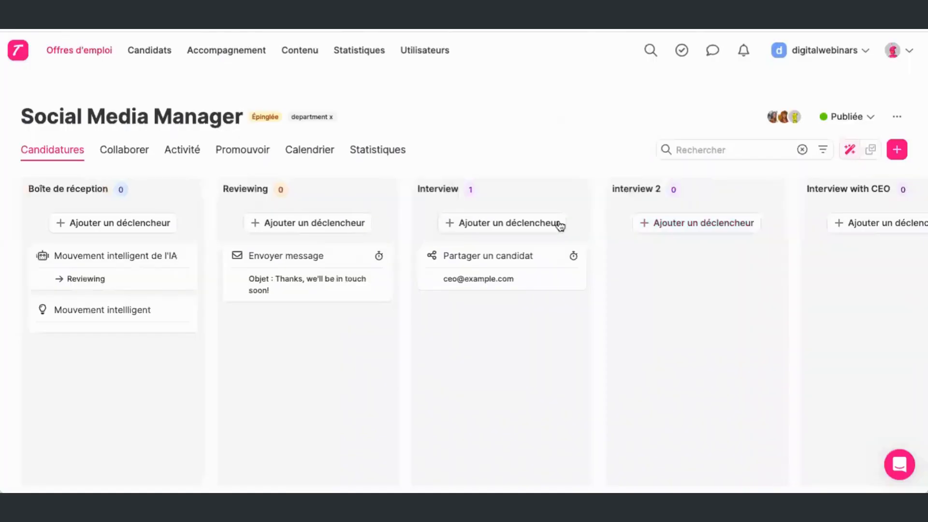
click(698, 224)
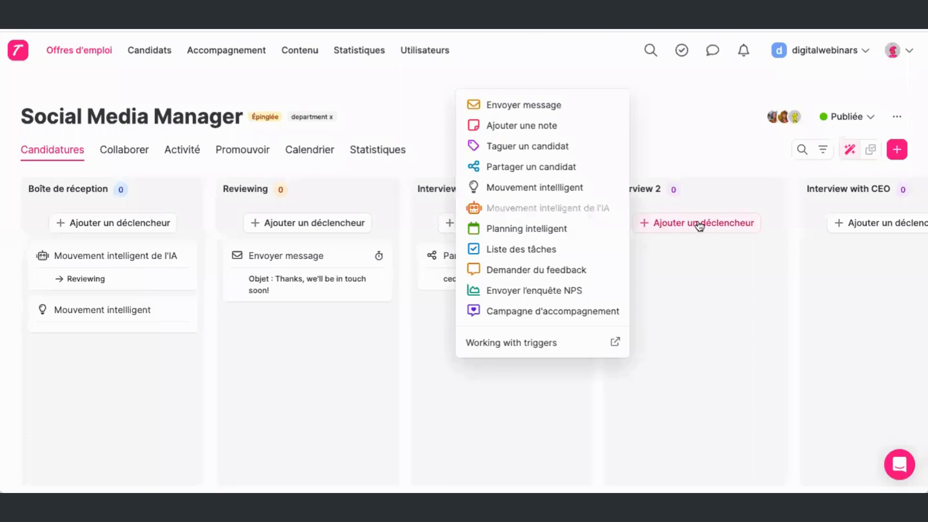
click(523, 126)
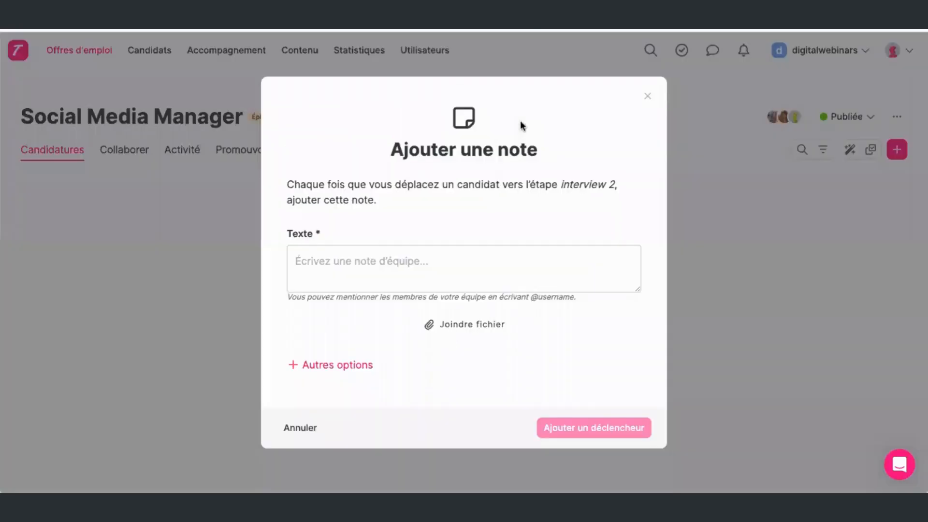
click(489, 260)
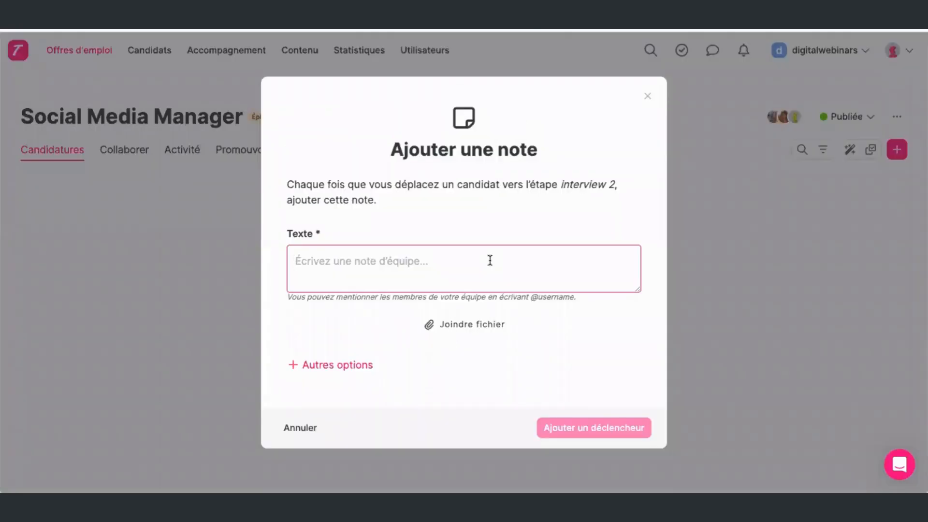
text(@)
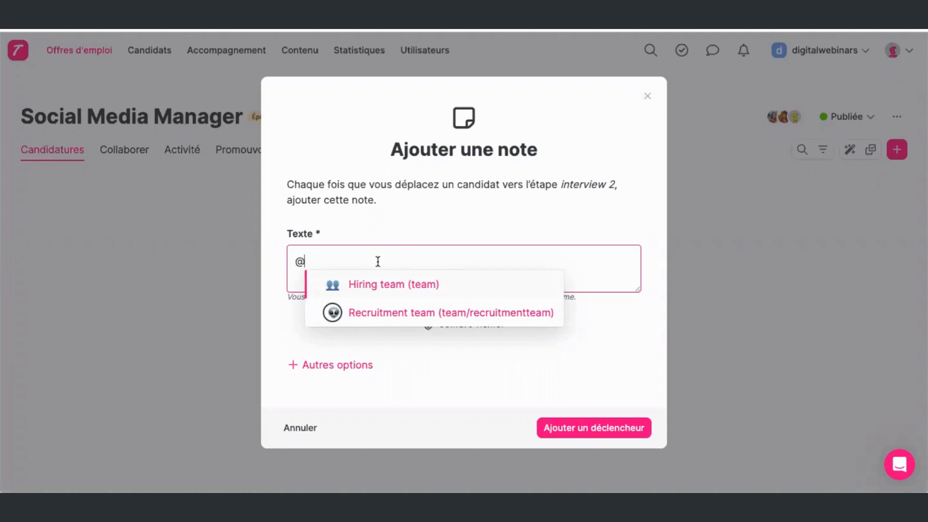
click(382, 288)
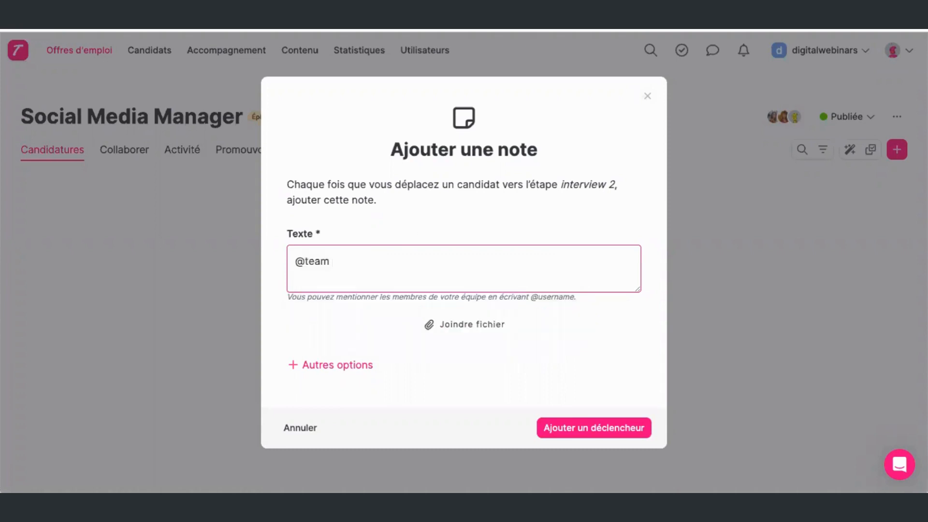
text(pre)
text(aprer)
key(BackSpace)
key(BackSpace)
key(BackSpace)
key(BackSpace)
key(BackSpace)
key(BackSpace)
text(parer l'entretien)
click(647, 95)
Examine the Liste des tâches trigger form for the interview 2 stage and close it without adding it.
click(677, 223)
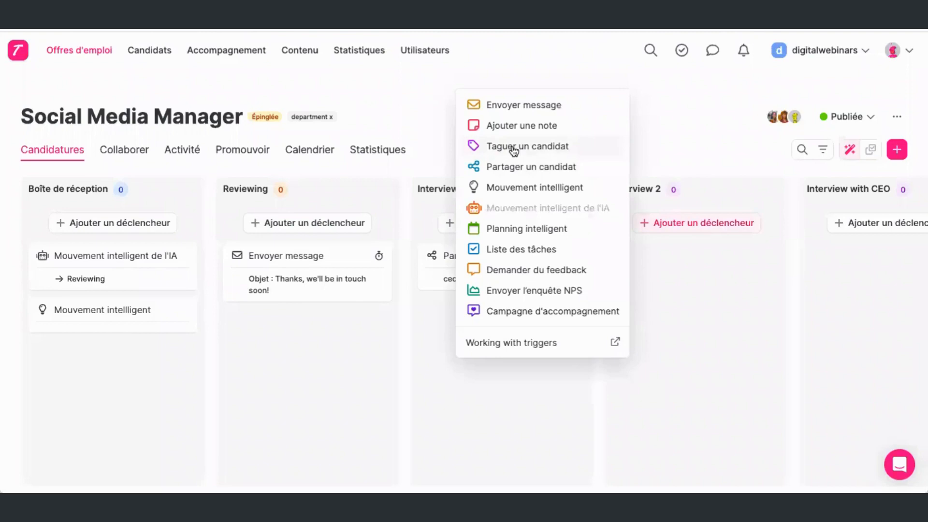
click(531, 248)
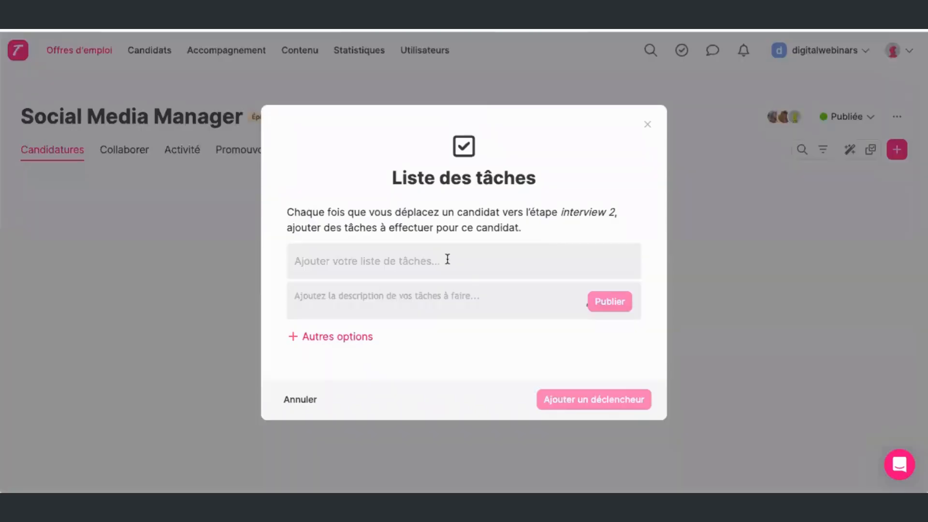
click(647, 125)
Examine the Partager un candidat trigger form for the interview 2 stage, close it and check the list of trigger types.
click(680, 223)
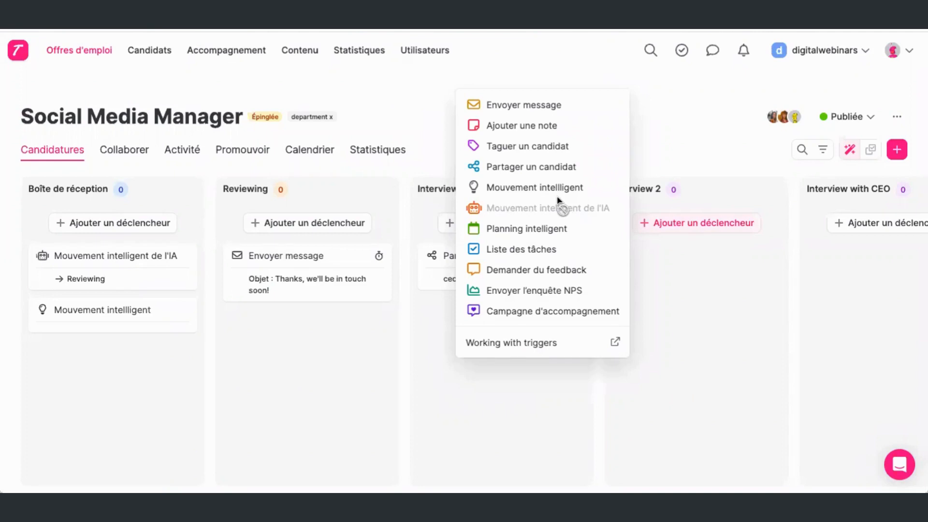
click(533, 169)
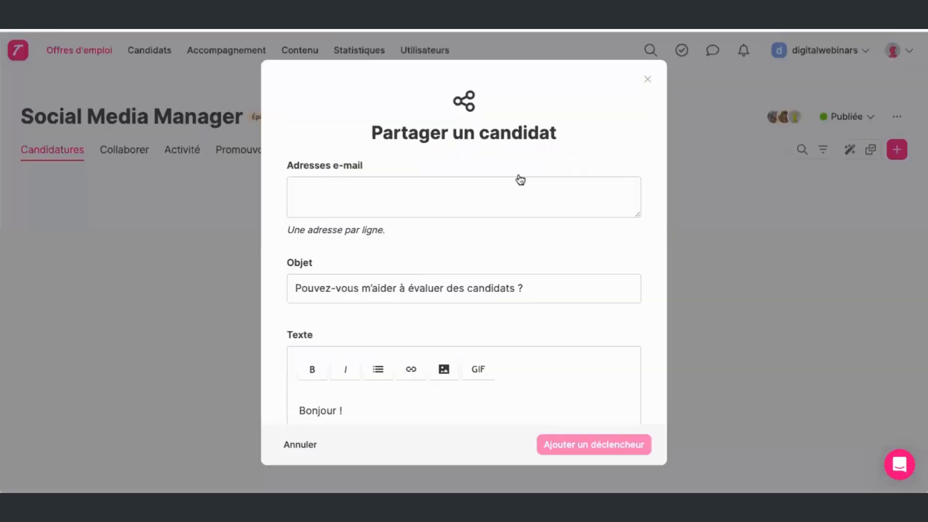
click(386, 188)
scroll(503, 247, down, 3)
scroll(504, 246, up, 3)
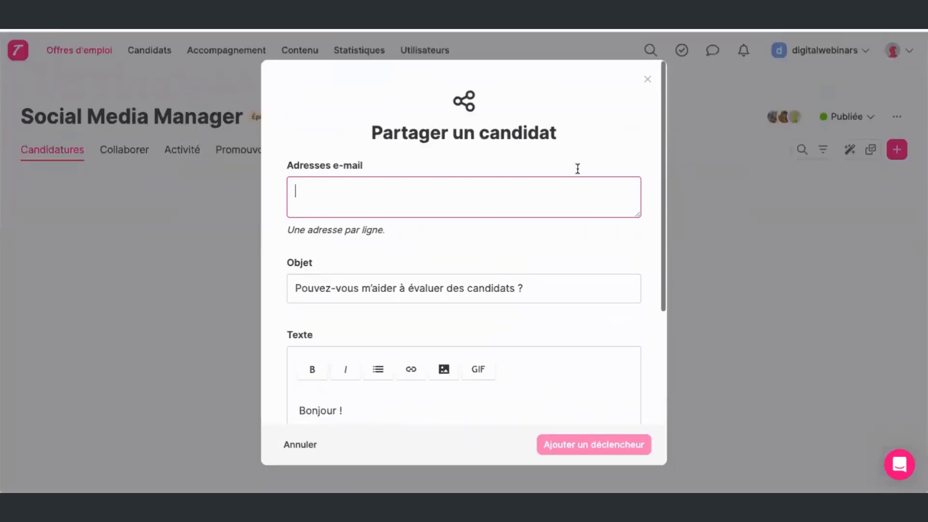
click(650, 81)
click(645, 223)
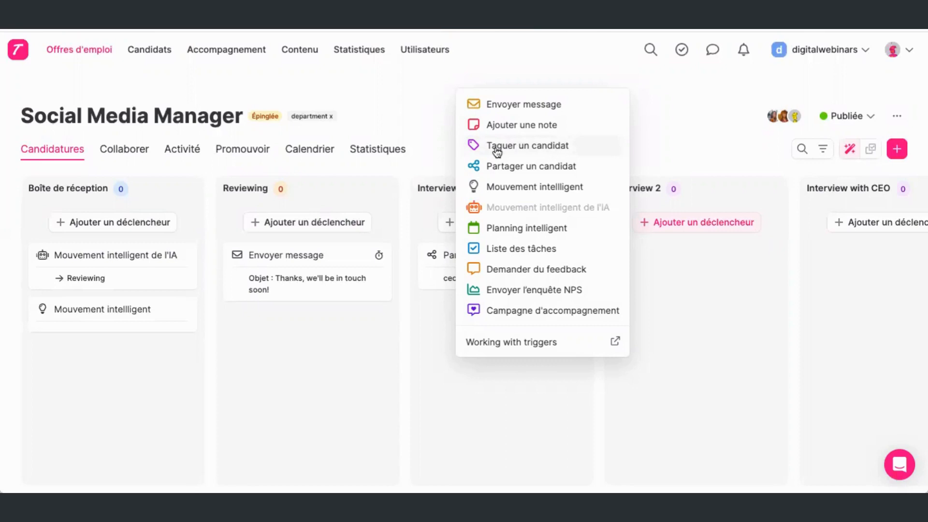
click(698, 153)
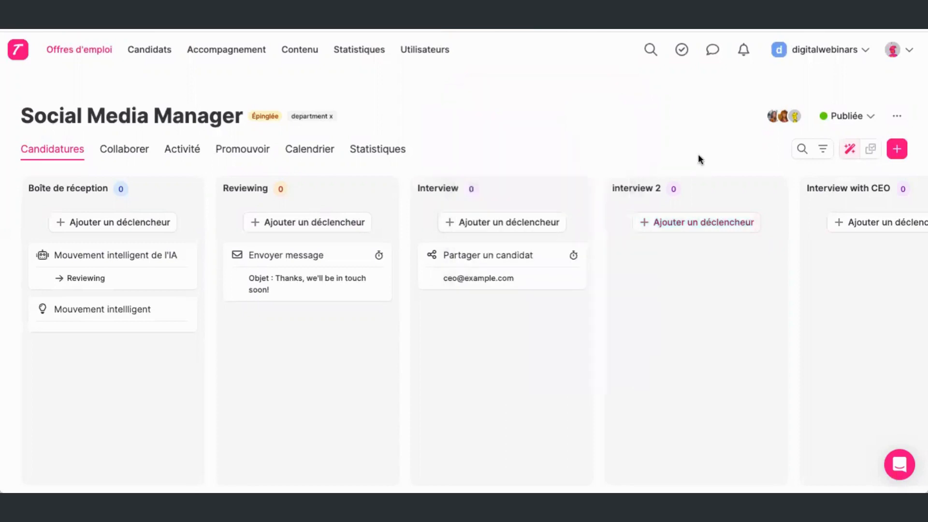
Add a Taguer un candidat trigger with the tag "entretien CEO" to the Interview with CEO stage.
scroll(750, 280, right, 7)
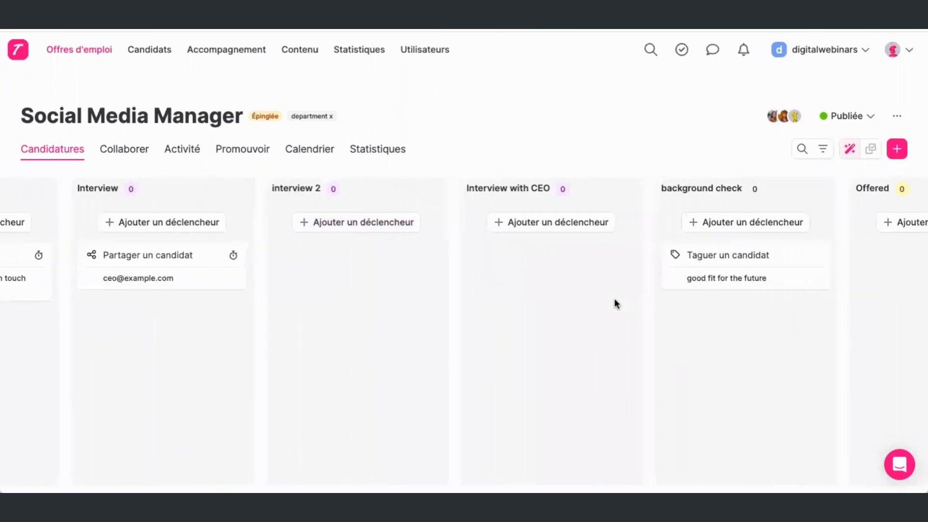
click(533, 227)
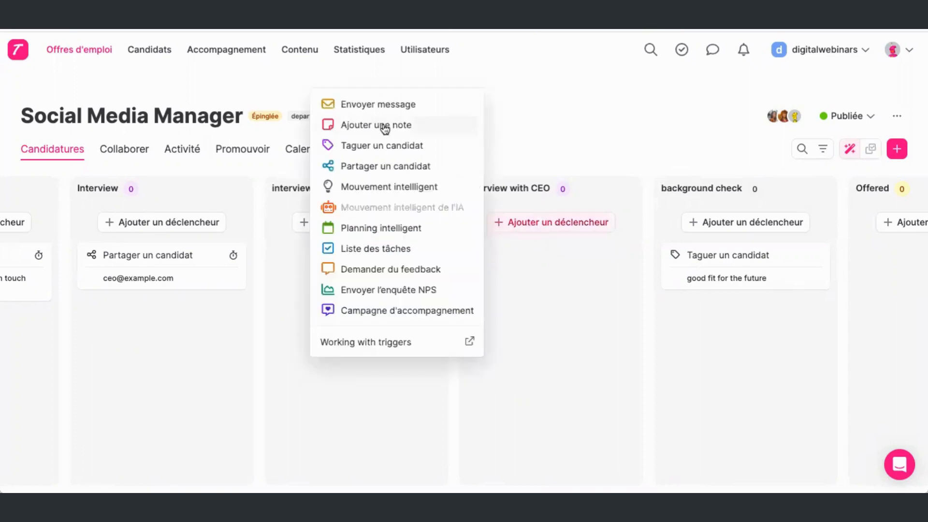
click(382, 145)
click(416, 295)
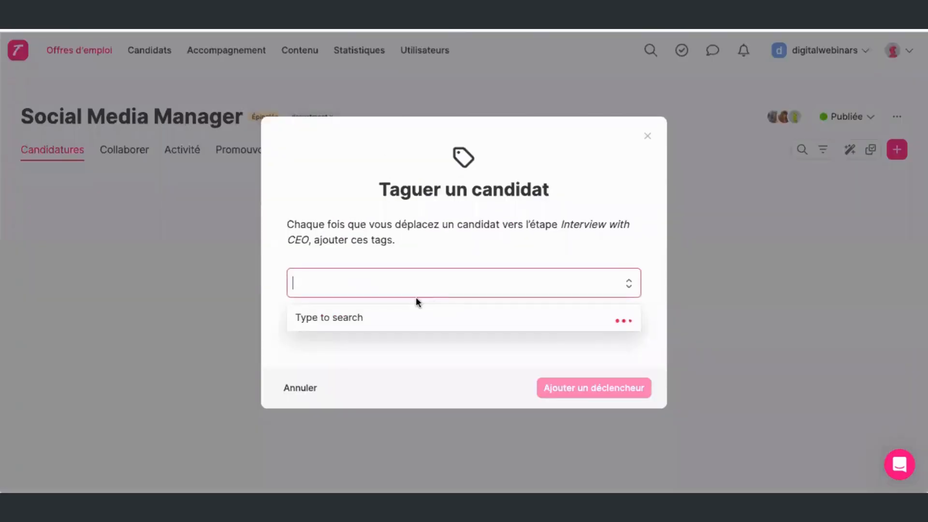
text(entretien CEO)
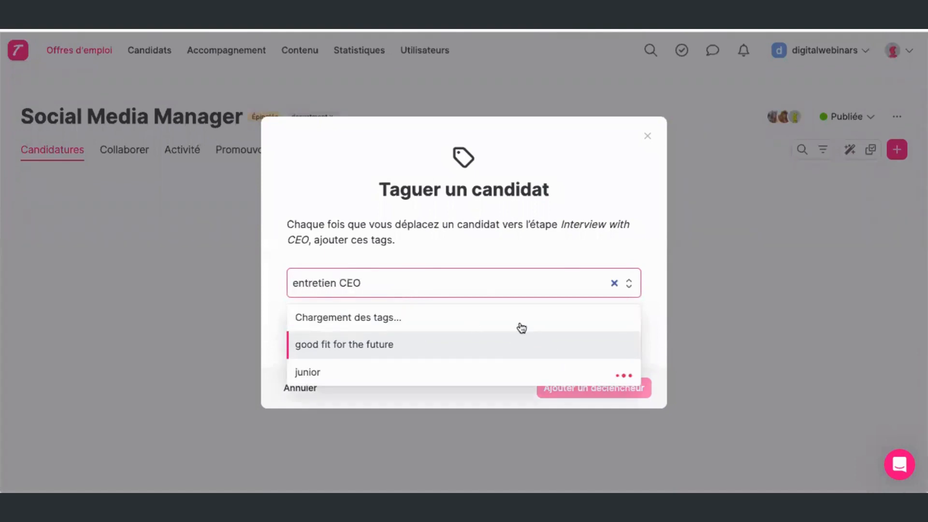
click(518, 344)
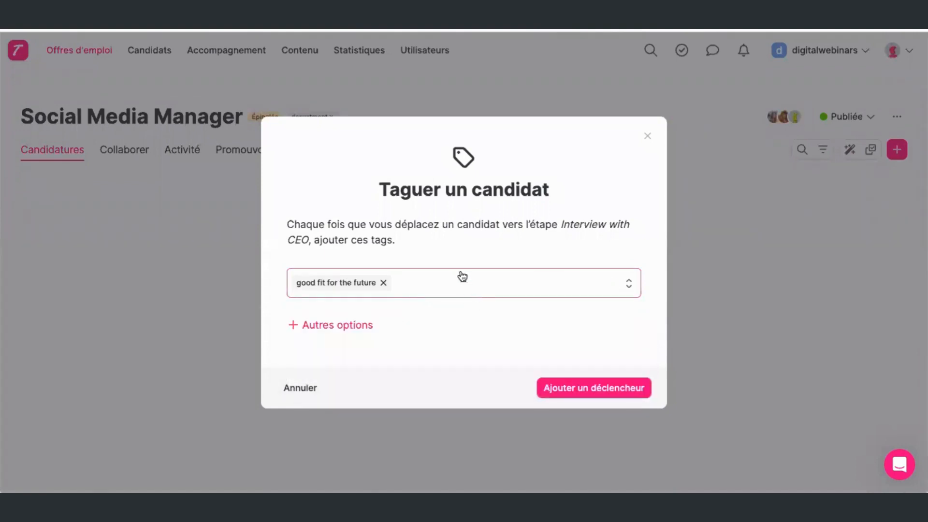
key(BackSpace)
text(et)
key(BackSpace)
text(nt)
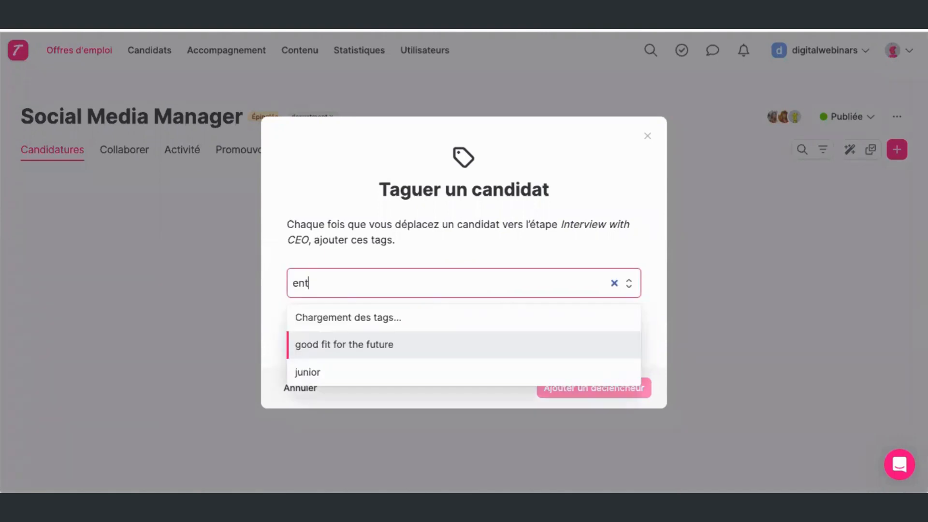
text(retien CEO)
click(372, 319)
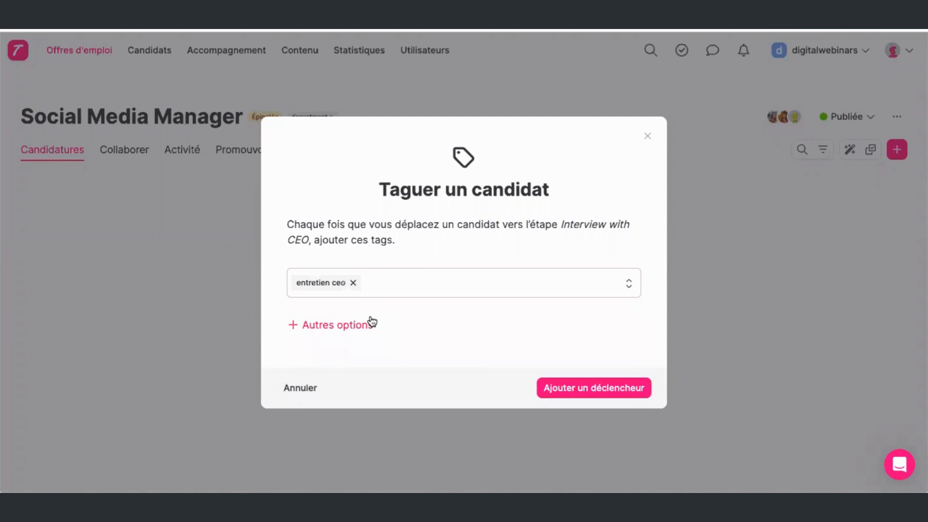
click(602, 388)
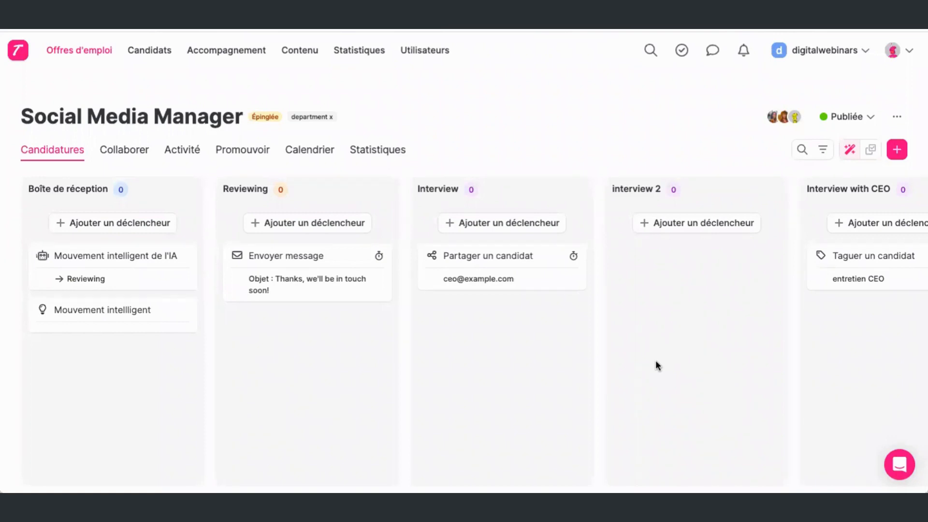
Review the triggers across the stages, examine the Mouvement intelligent form's destination stages and criteria, and close it without adding a trigger.
scroll(656, 361, right, 3)
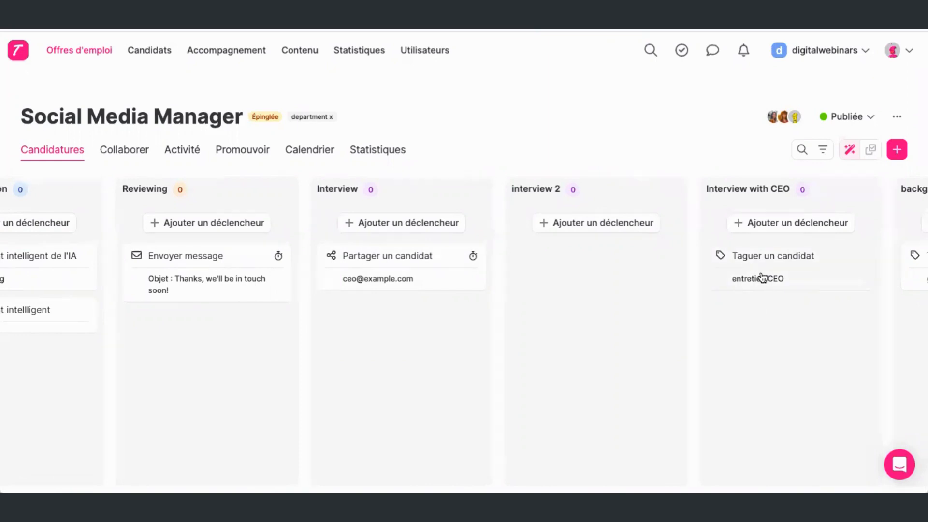
scroll(808, 314, right, 5)
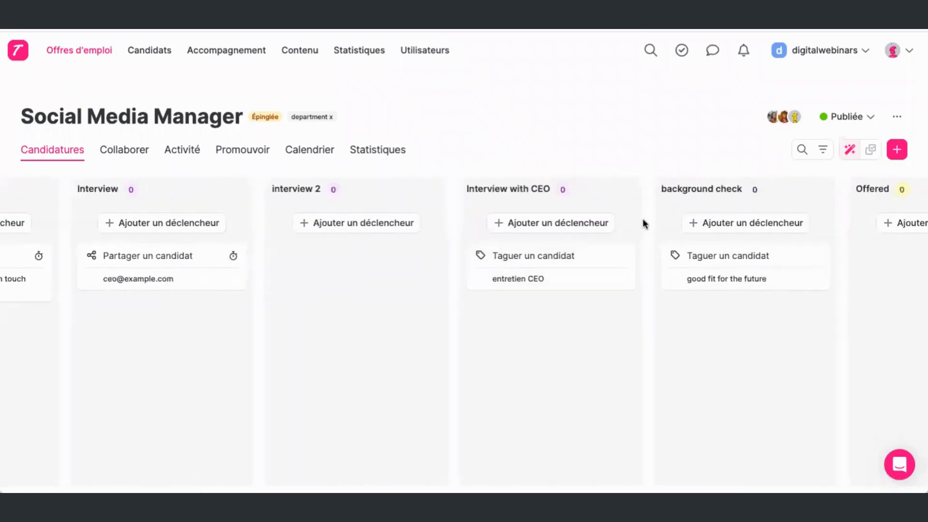
scroll(686, 236, left, 7)
scroll(683, 239, right, 2)
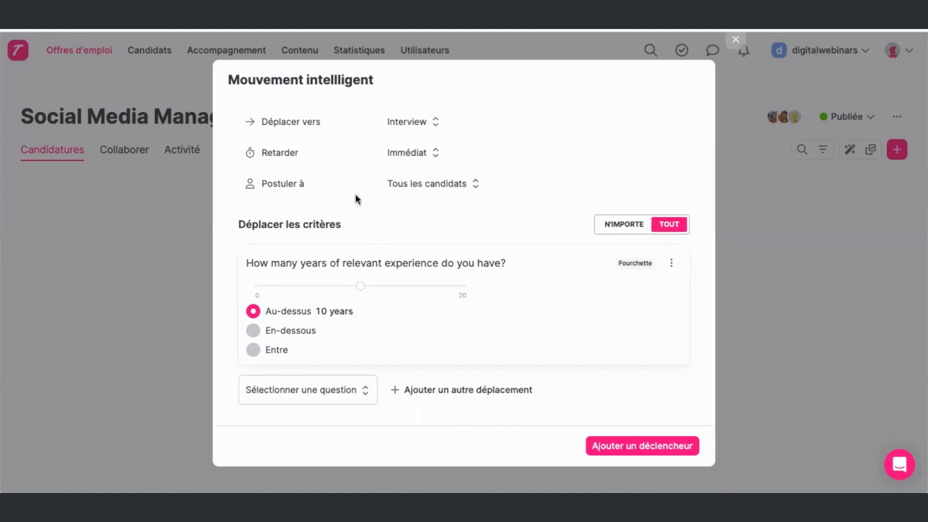
click(412, 124)
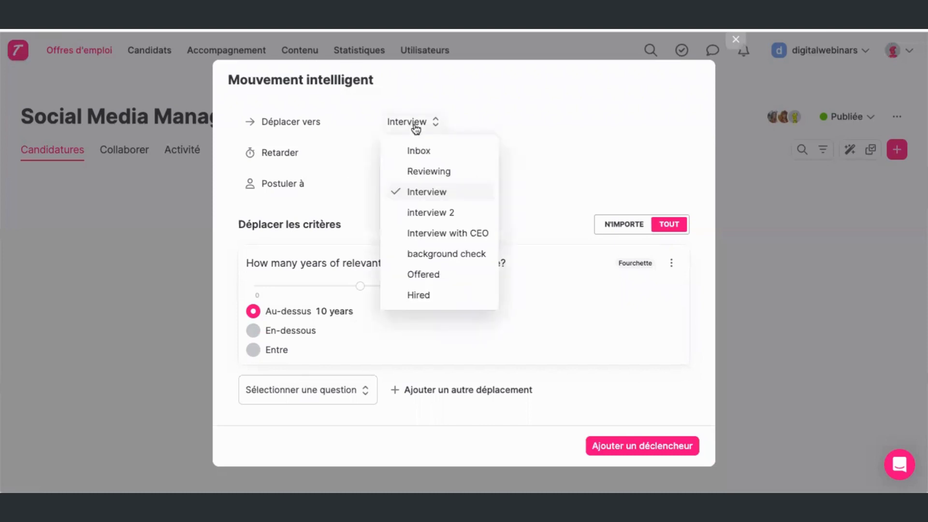
click(584, 158)
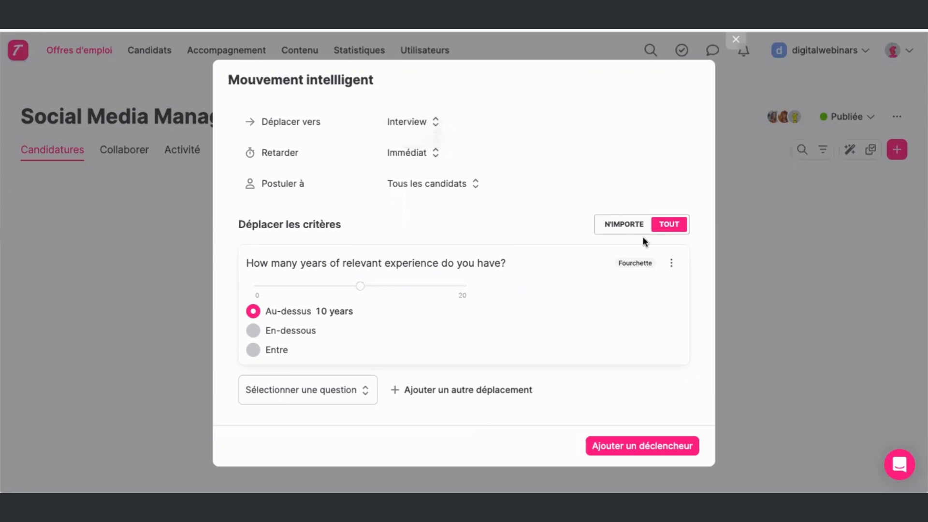
click(735, 43)
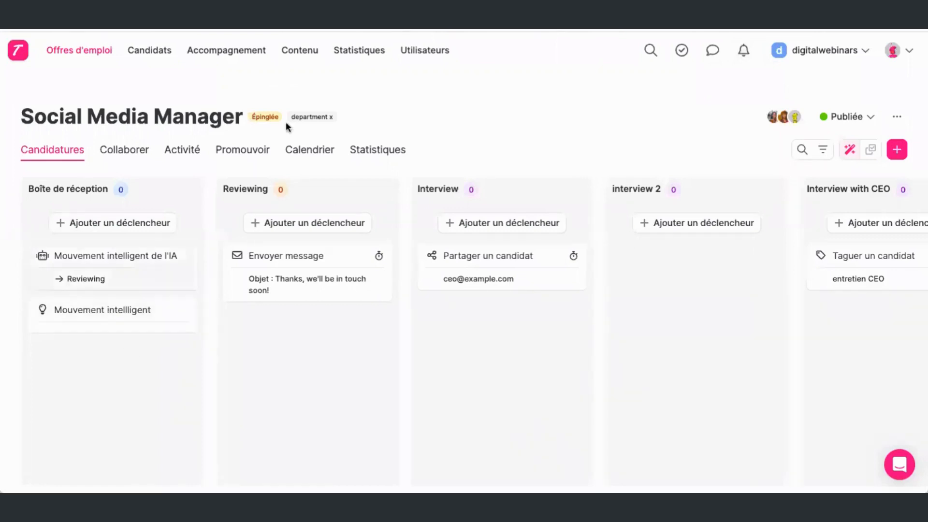
Enable bulk selection on the board, select all candidates in the Interview stage and open the Rejeter form for them.
click(870, 151)
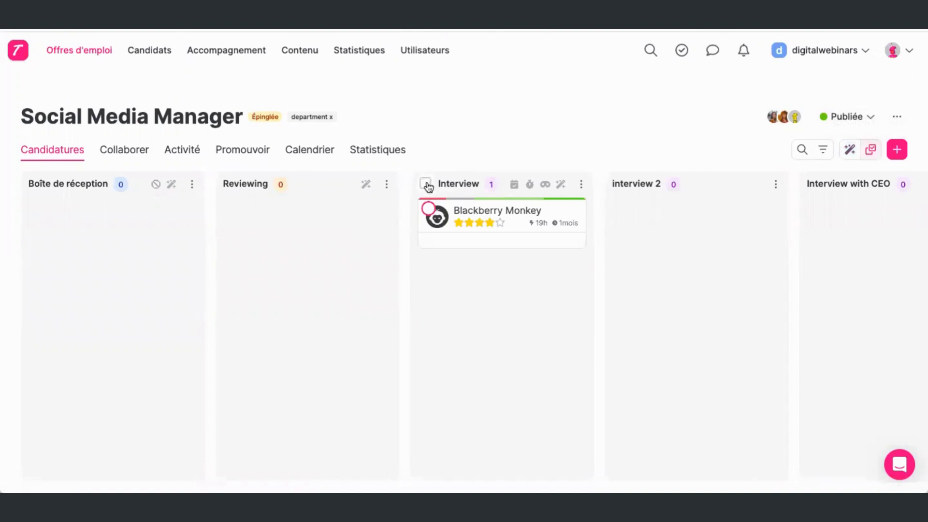
click(426, 184)
click(631, 459)
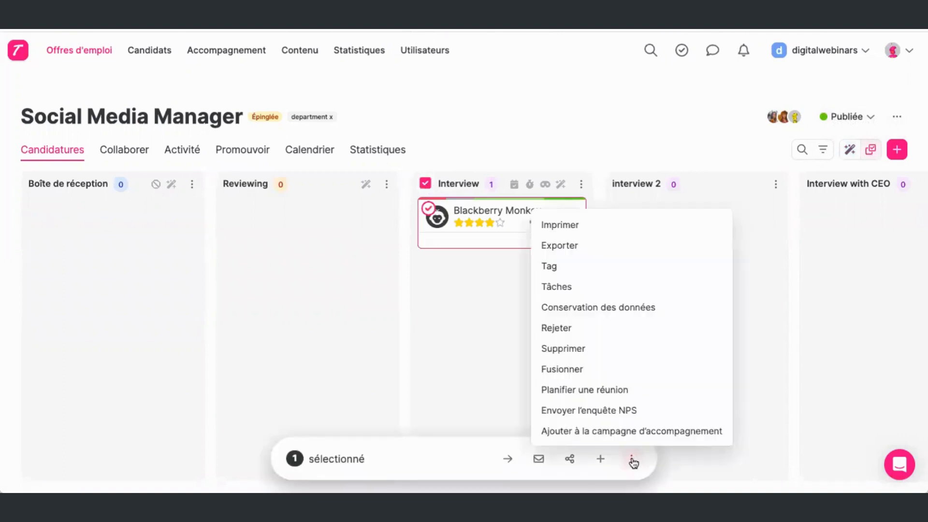
click(558, 329)
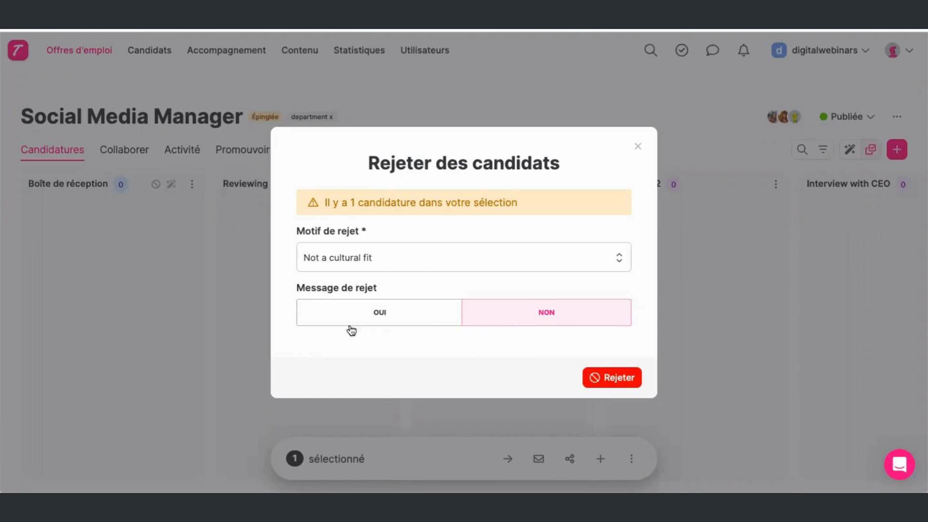
Draft a customized rejection message from the Reject email template, review its delay options and text, and close the form without rejecting.
click(395, 320)
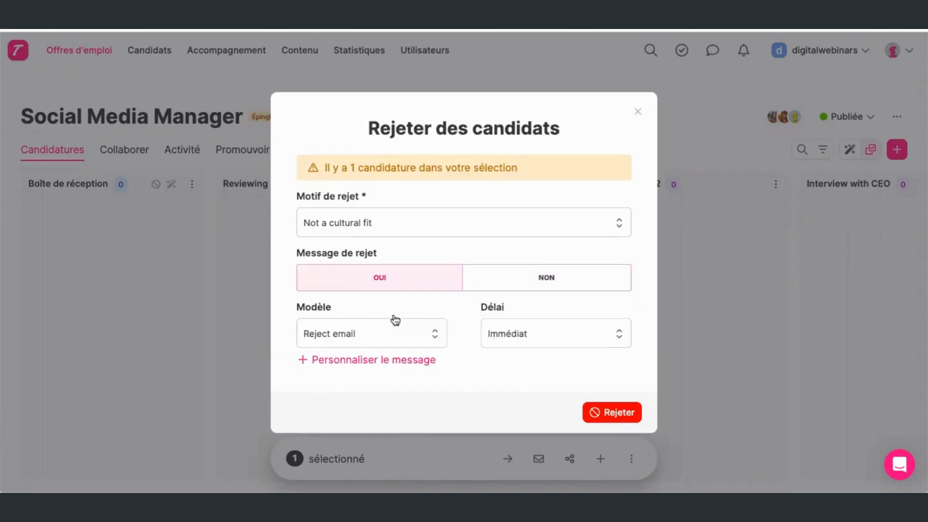
click(346, 341)
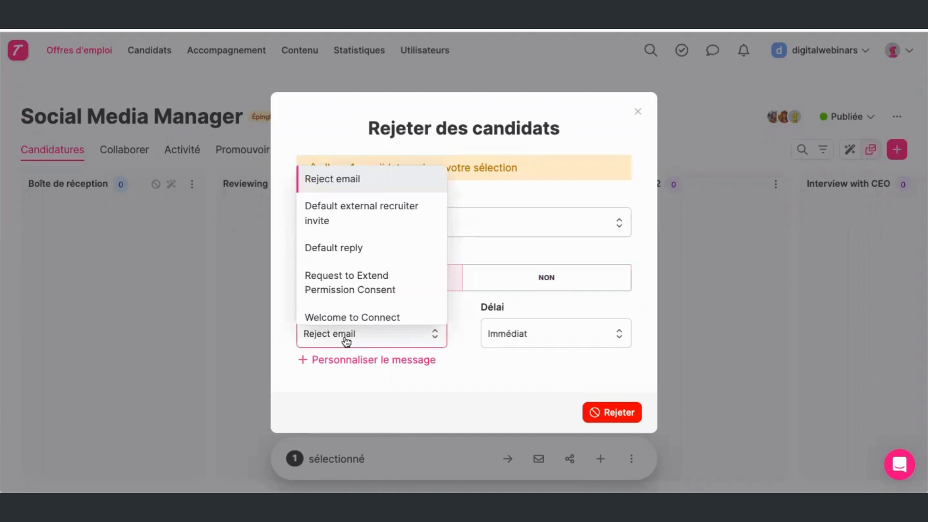
click(348, 183)
click(379, 360)
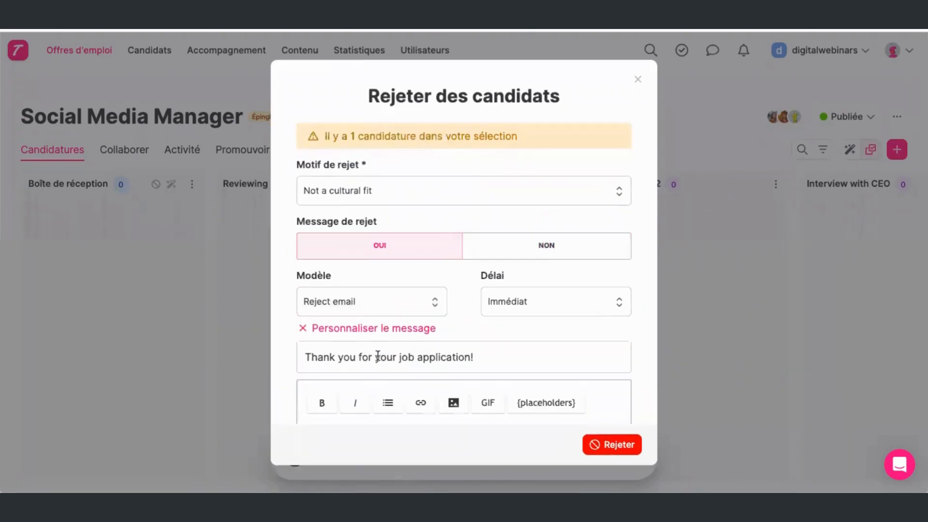
click(552, 303)
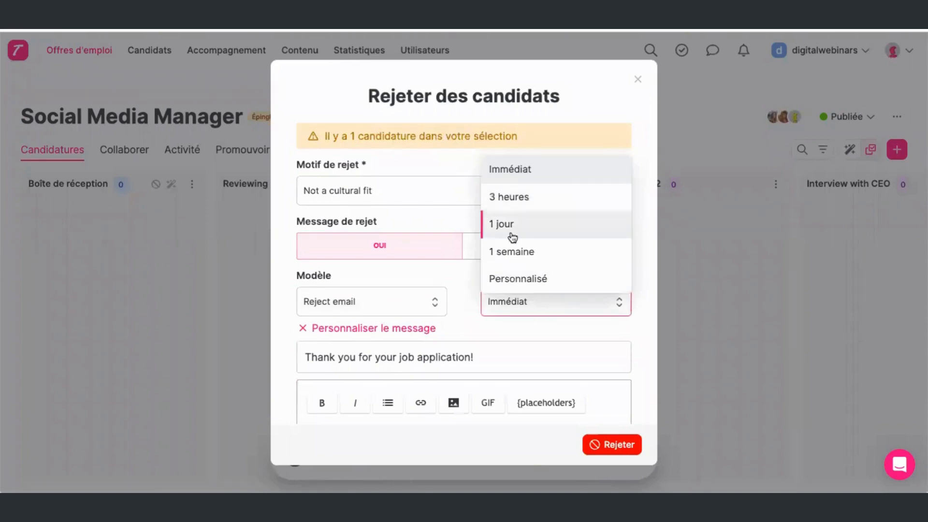
click(469, 288)
scroll(559, 312, down, 6)
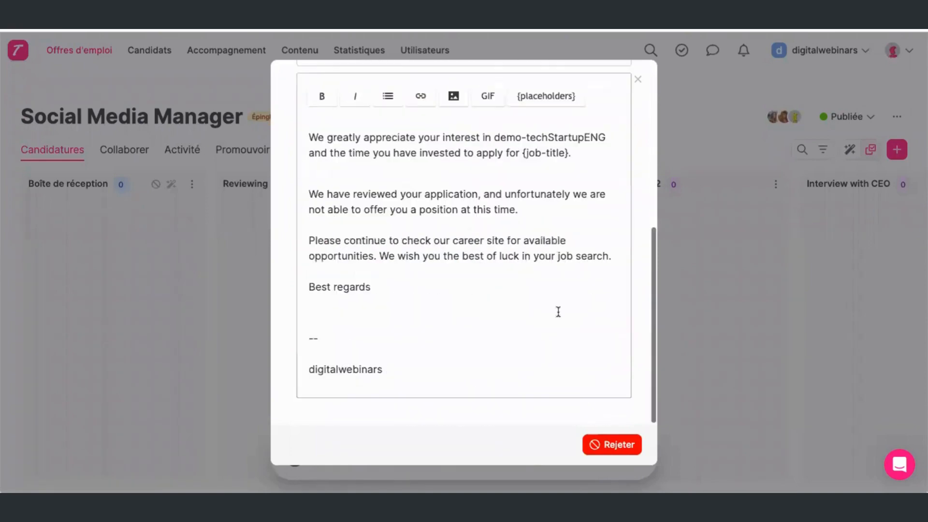
click(638, 80)
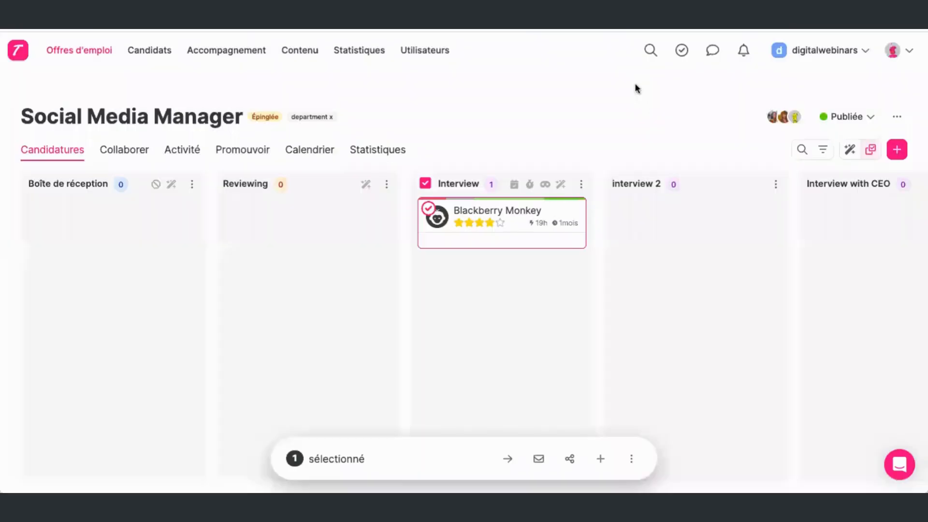